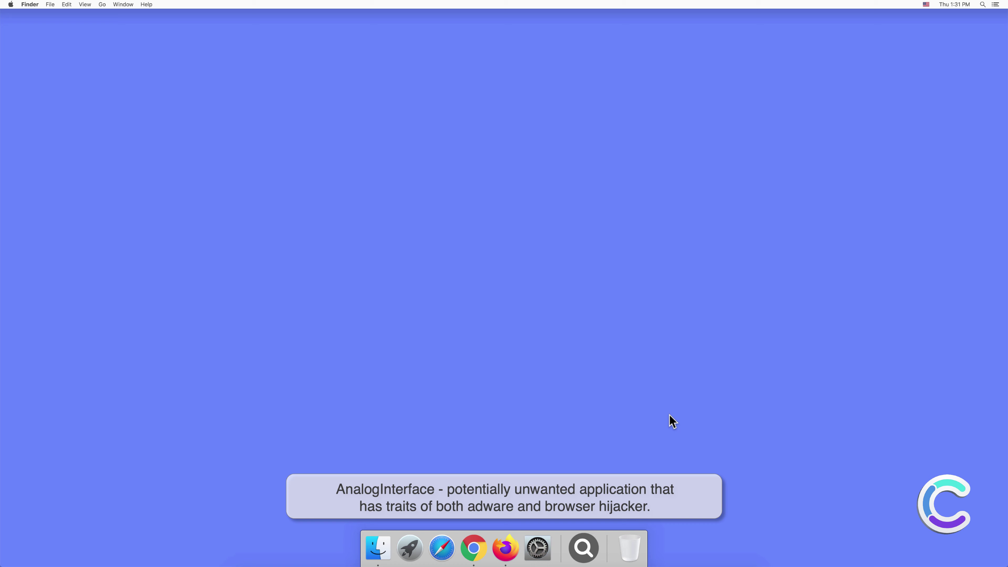
Check the Applications folder in Finder, then close the window.
click(380, 546)
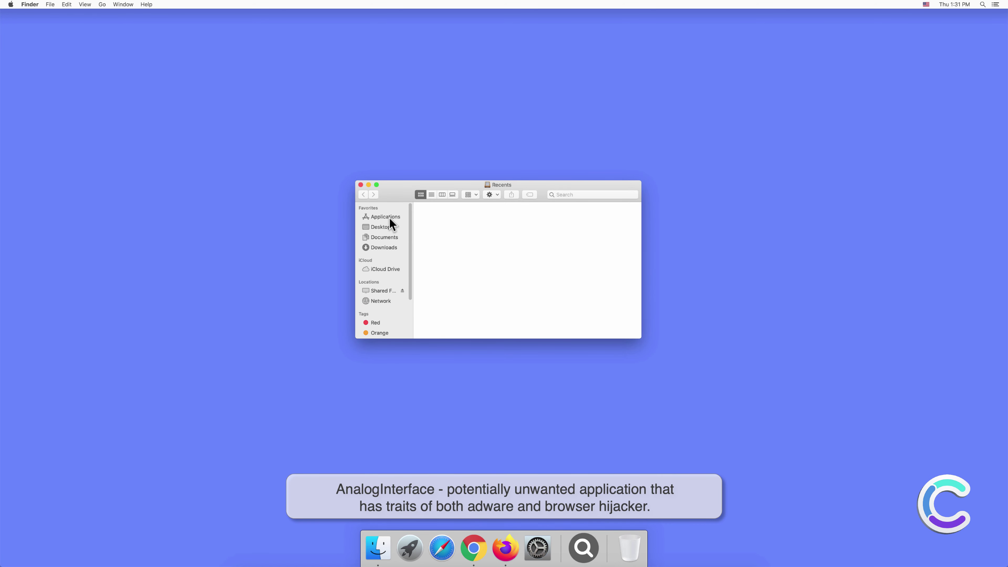
click(389, 219)
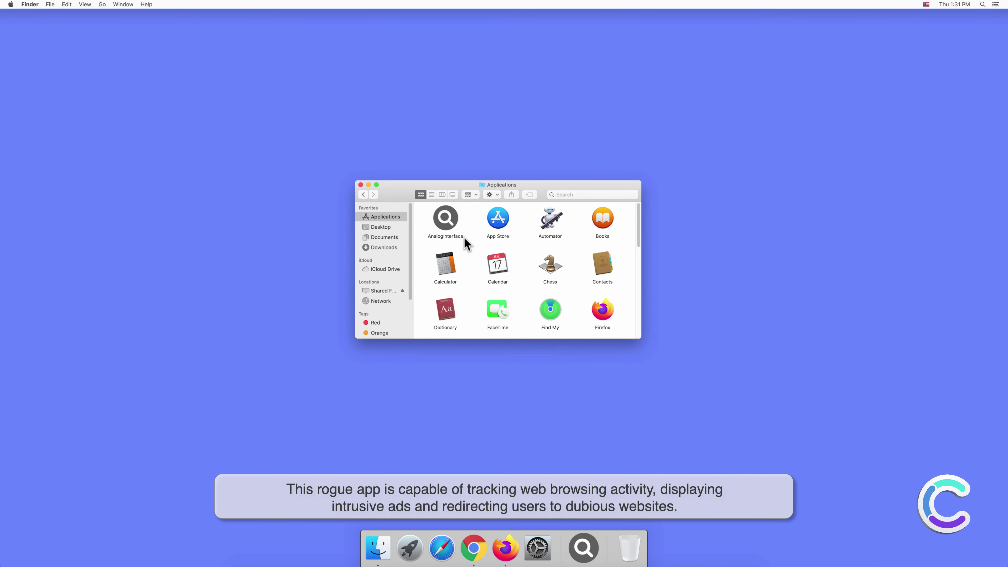
click(360, 186)
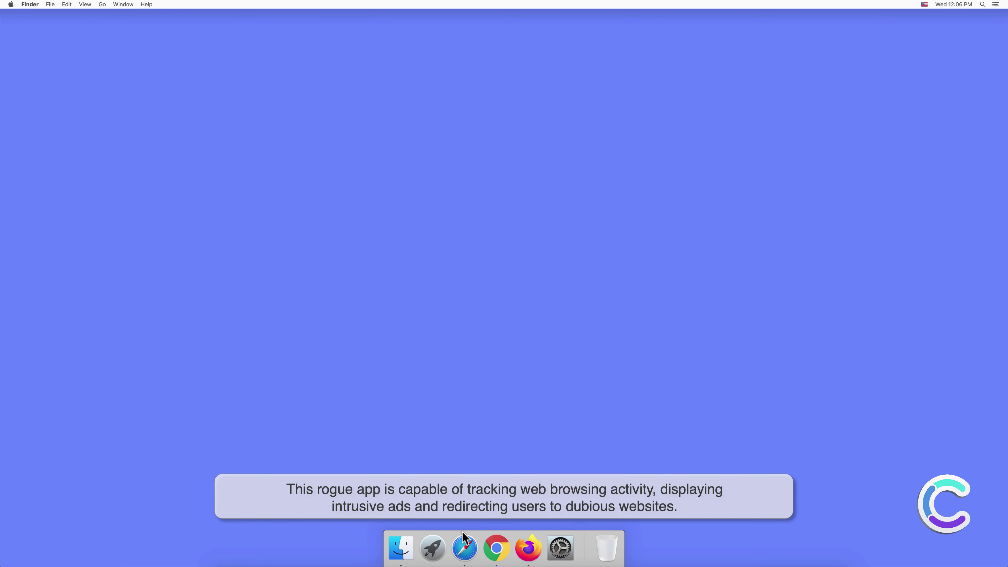
Launch Safari and view its installed extensions in Preferences.
click(465, 548)
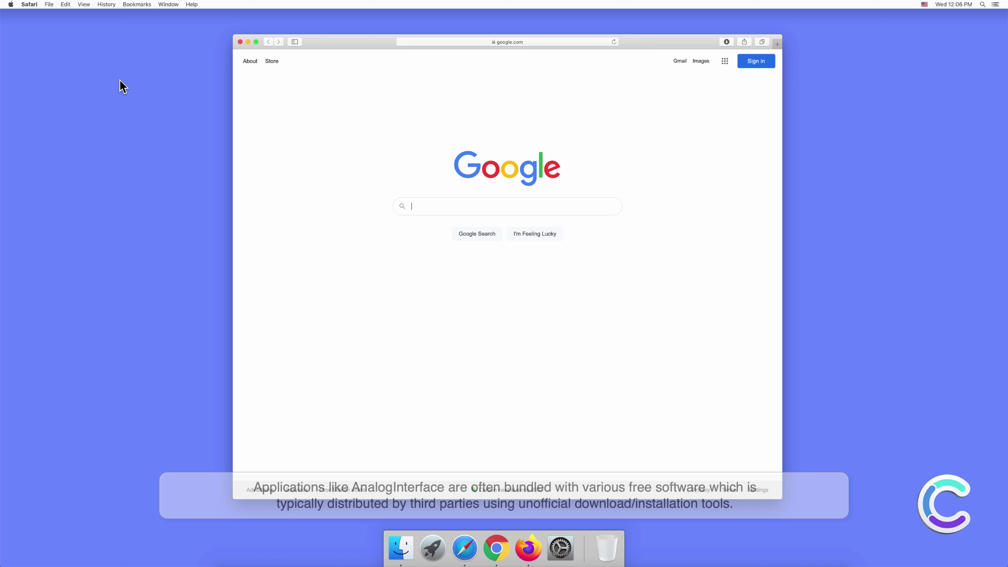
click(35, 8)
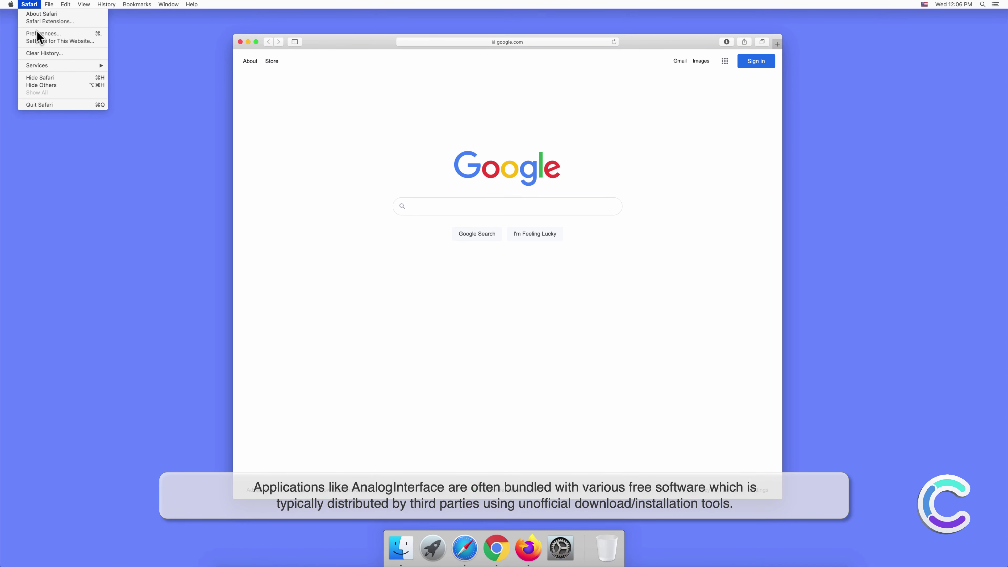
click(36, 34)
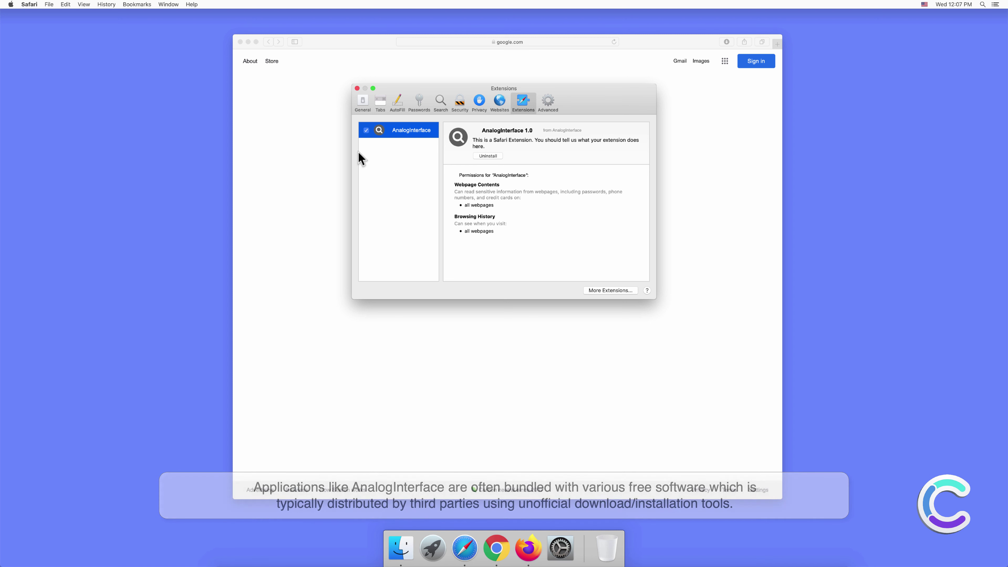
Close Preferences and search for 'search engine test' from the address bar.
click(357, 88)
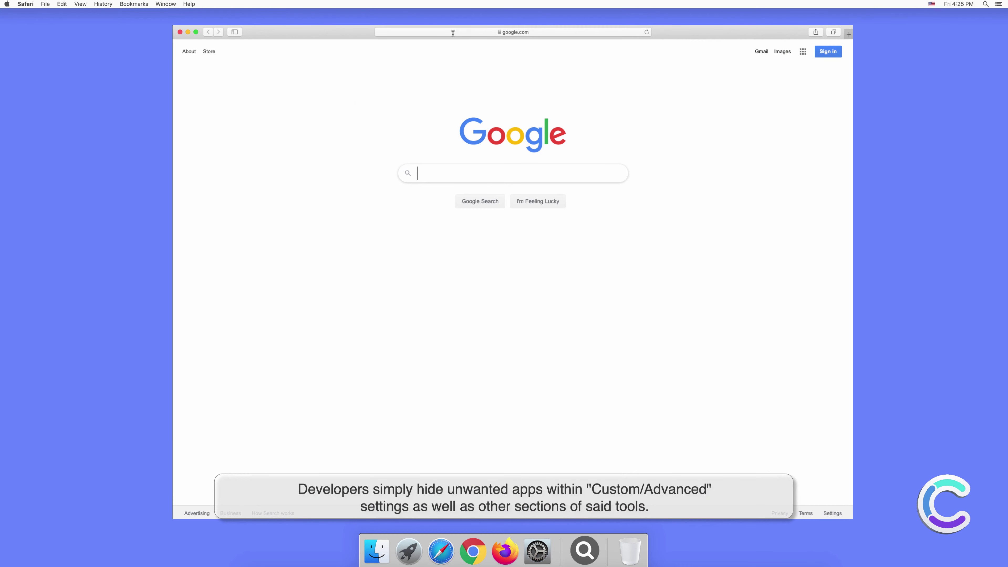
click(513, 32)
text(search engine test)
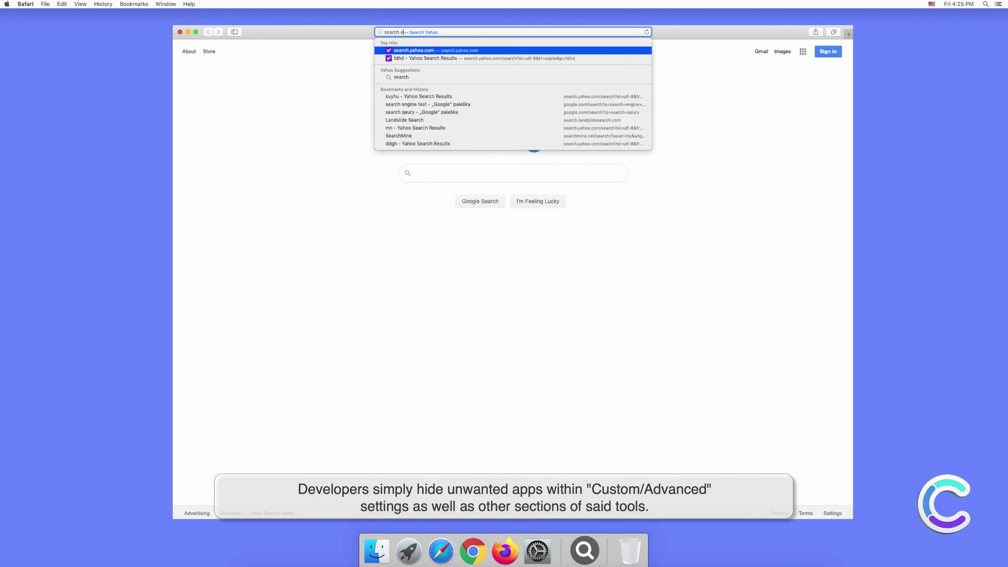
key(Return)
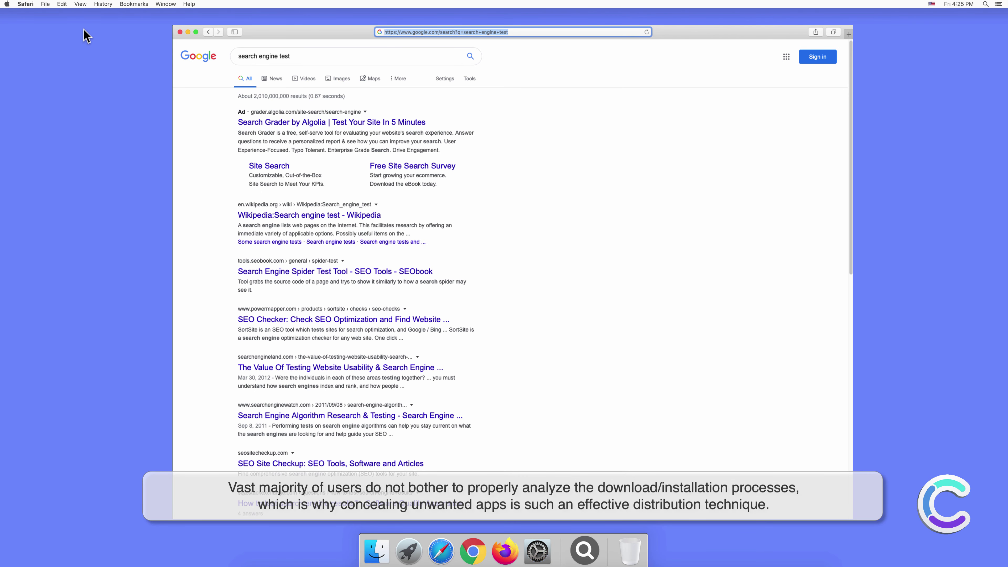
Keep Yahoo as Safari's default search engine in Preferences, then close it.
click(27, 5)
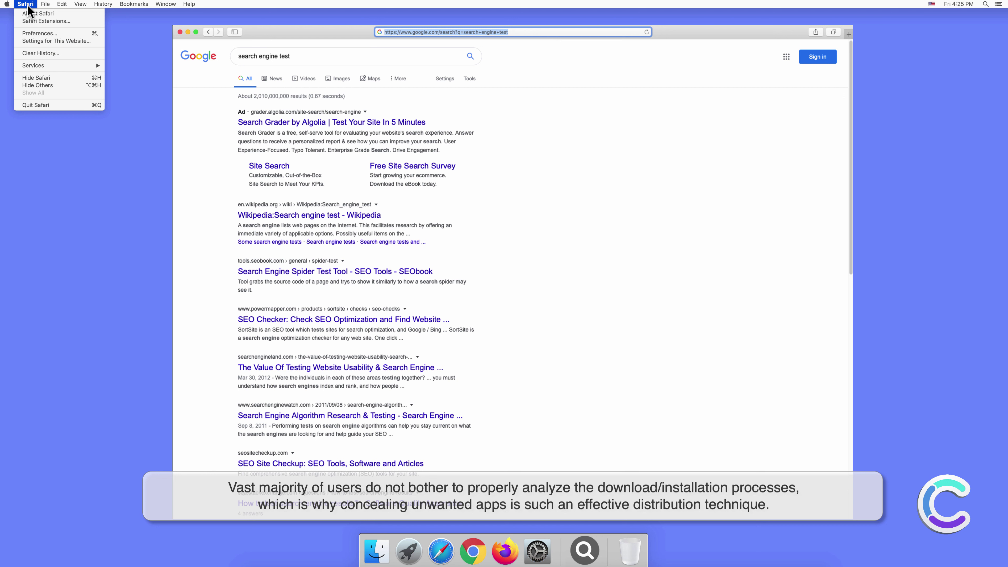
click(40, 34)
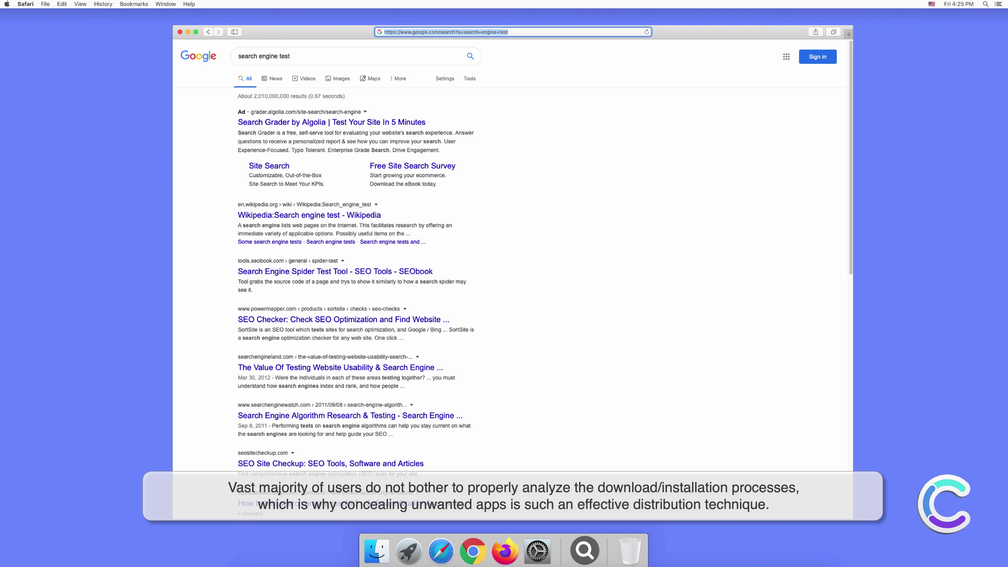
click(617, 202)
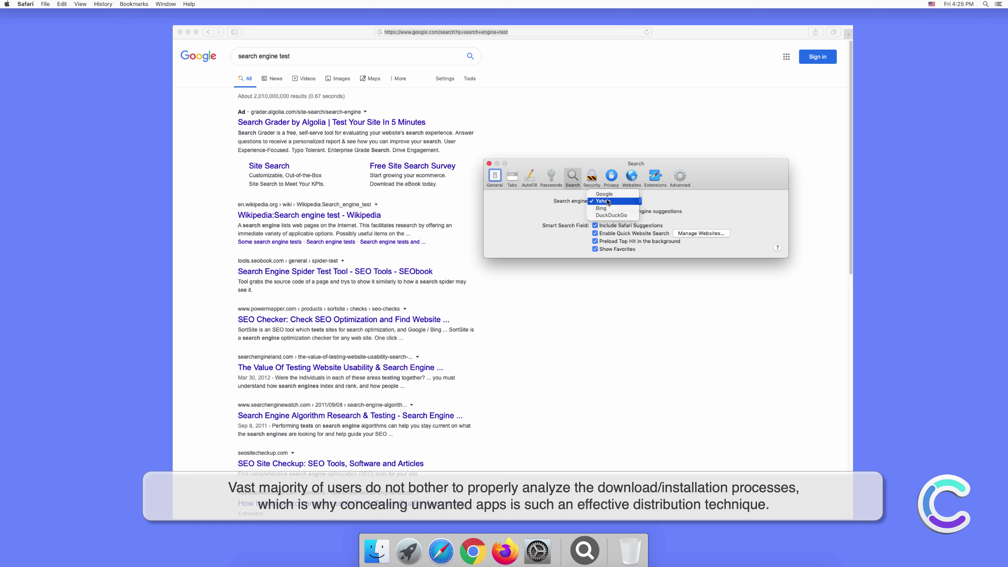
click(608, 202)
click(489, 163)
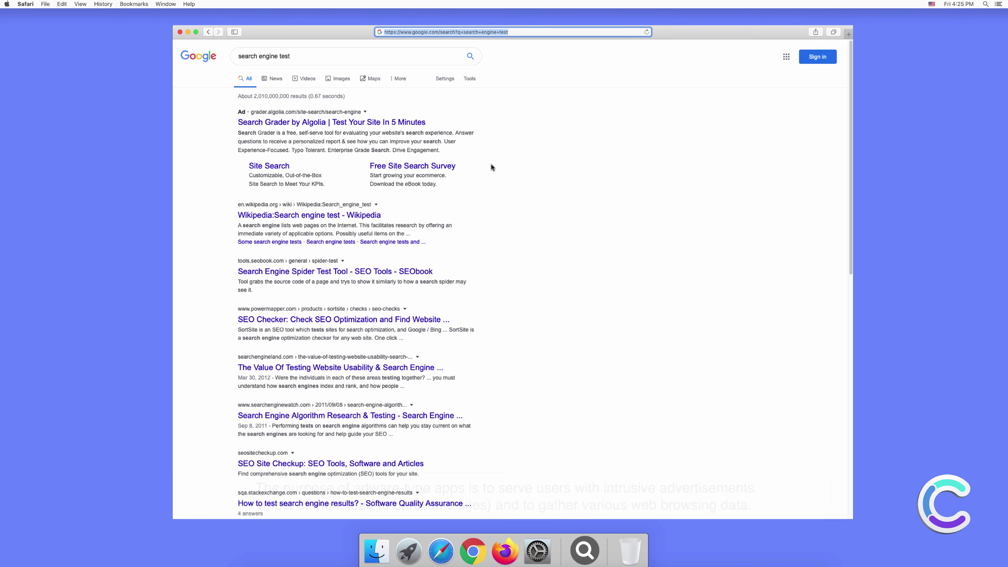
Search for 'testing search engine' in a new Safari tab.
click(848, 32)
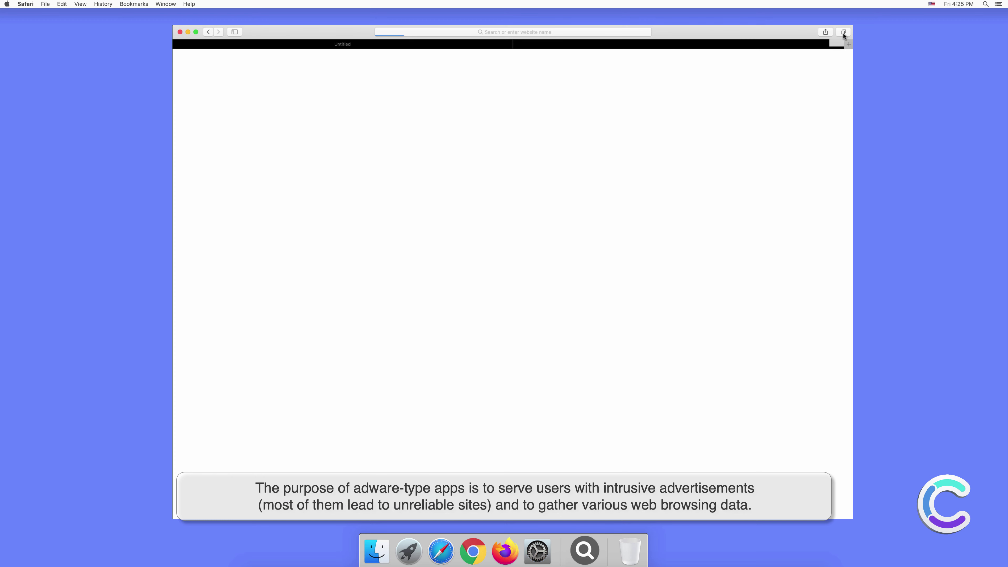
click(565, 31)
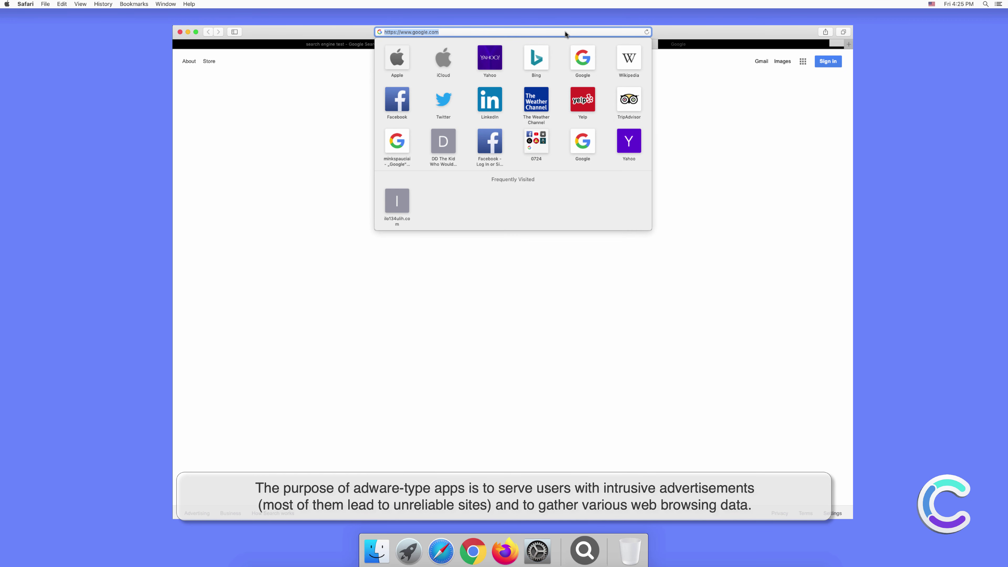
text(testing)
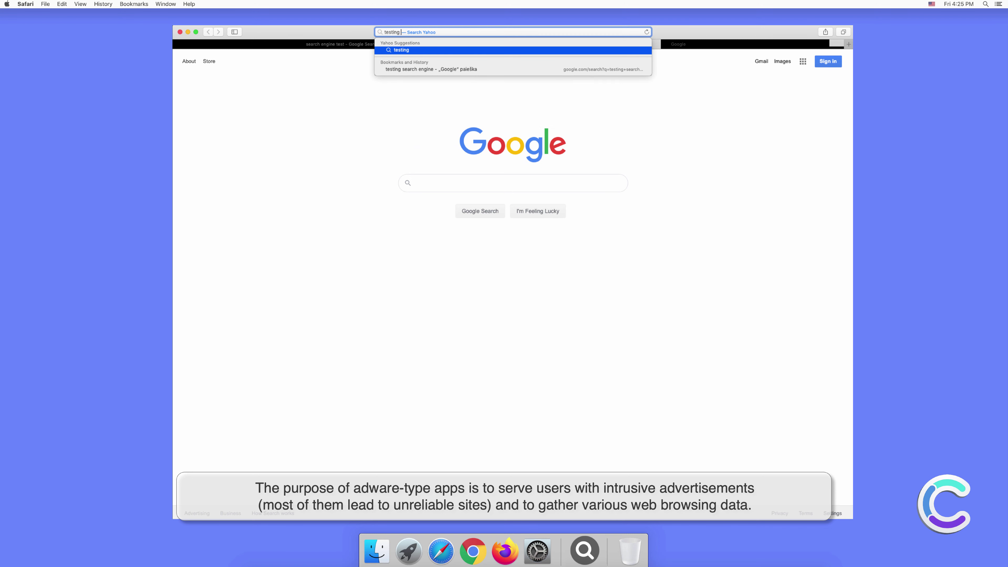
text( search)
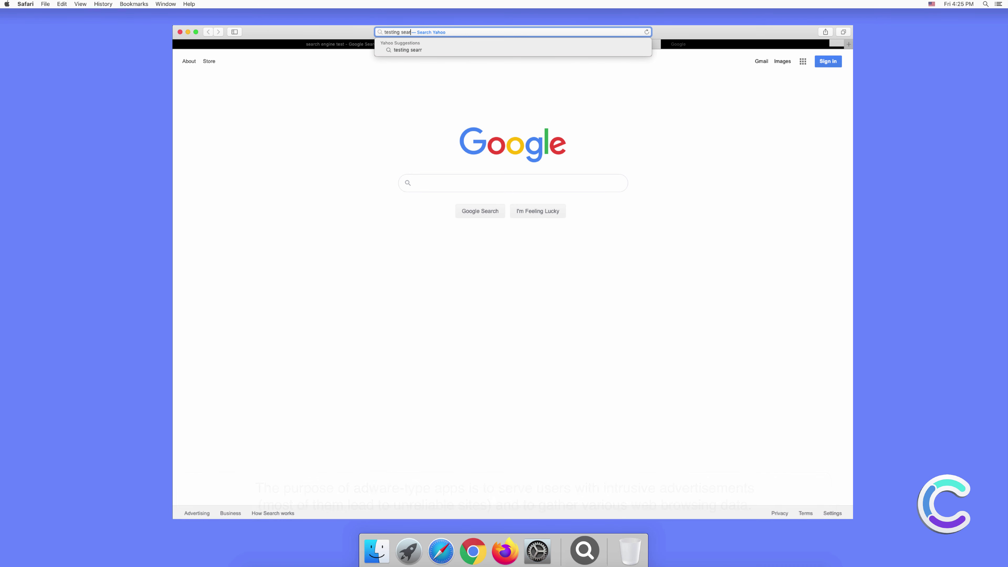
text( engine)
key(Return)
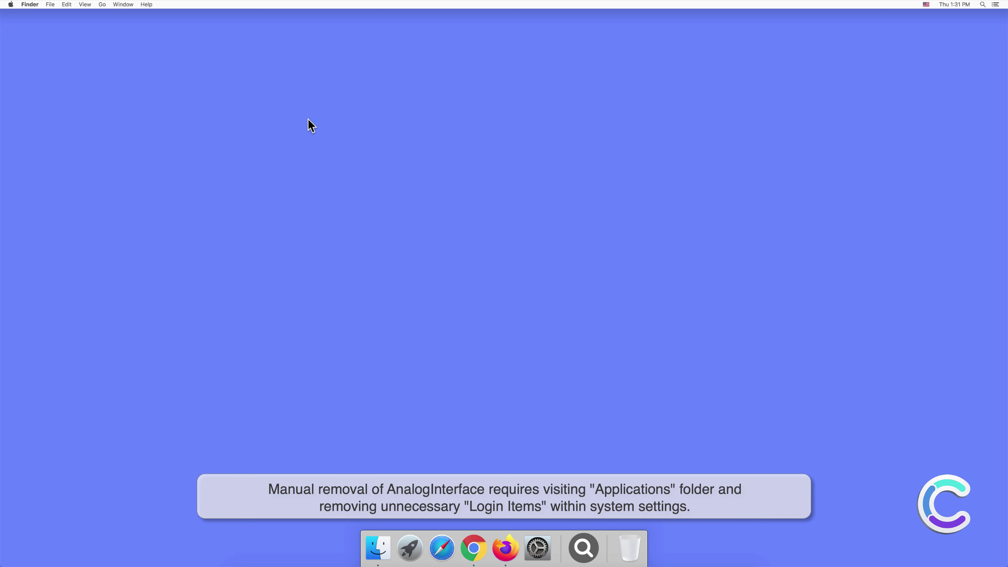
Move AnalogInterface from the Applications folder to the Trash and close the window.
click(379, 545)
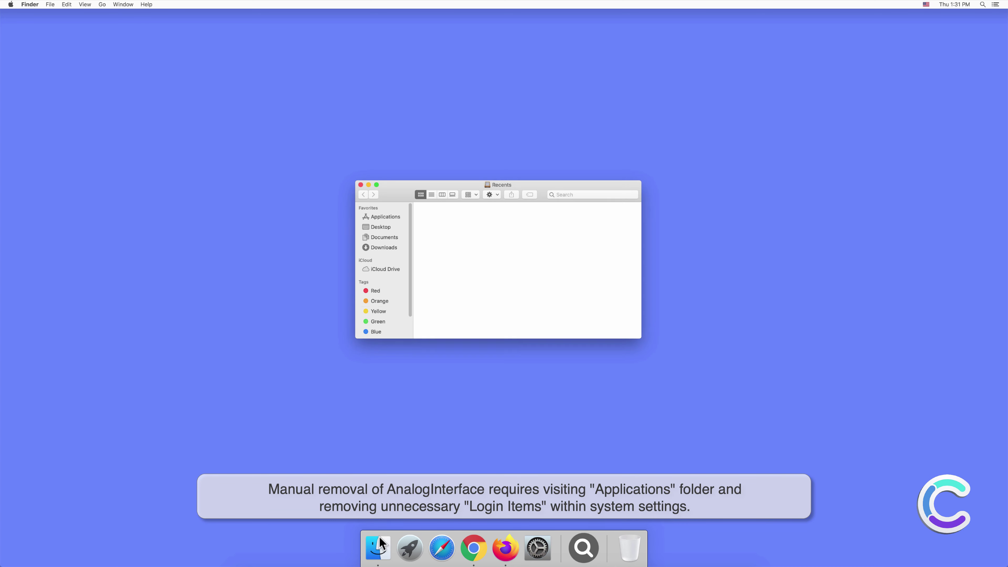
click(389, 221)
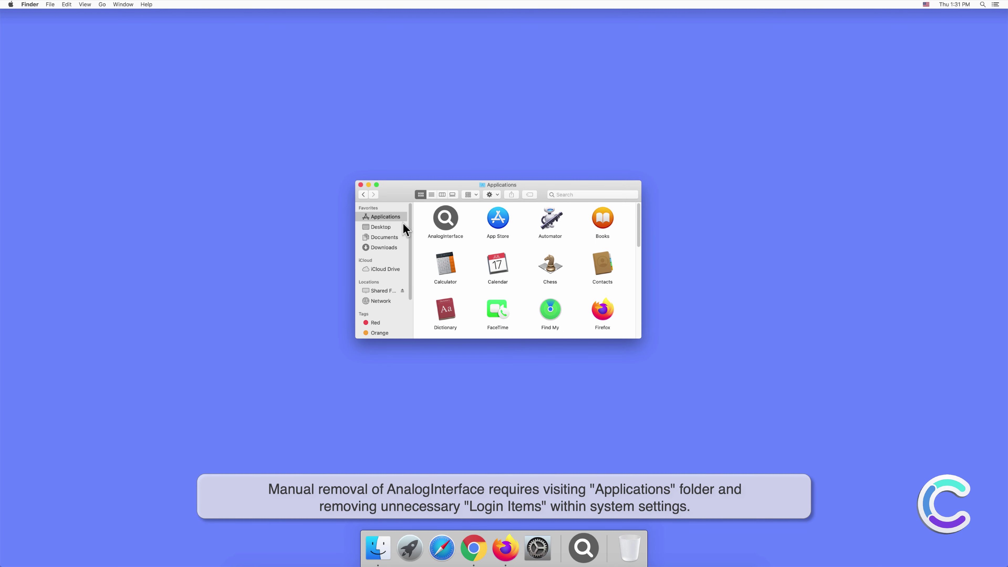
click(450, 219)
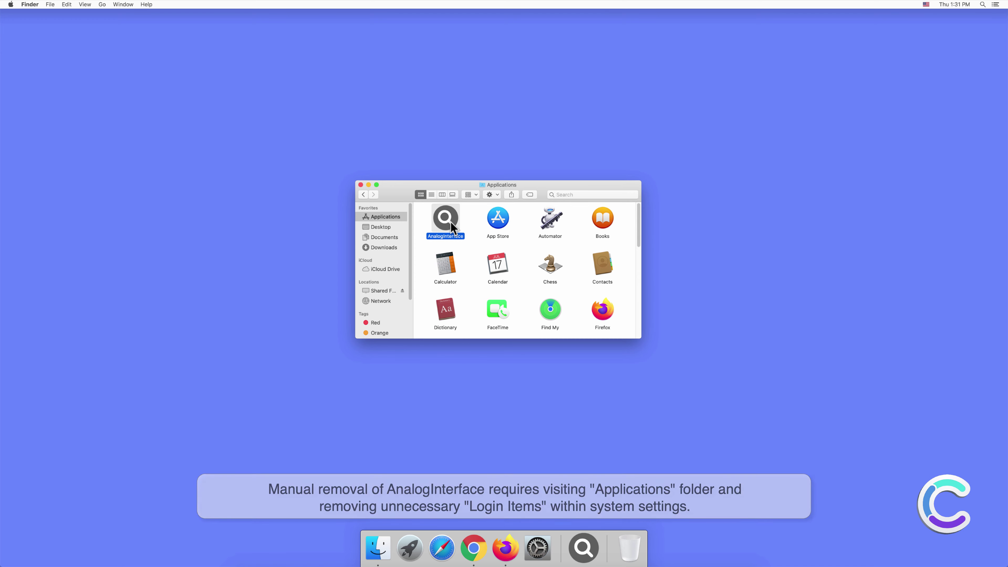
right_click(451, 220)
click(465, 247)
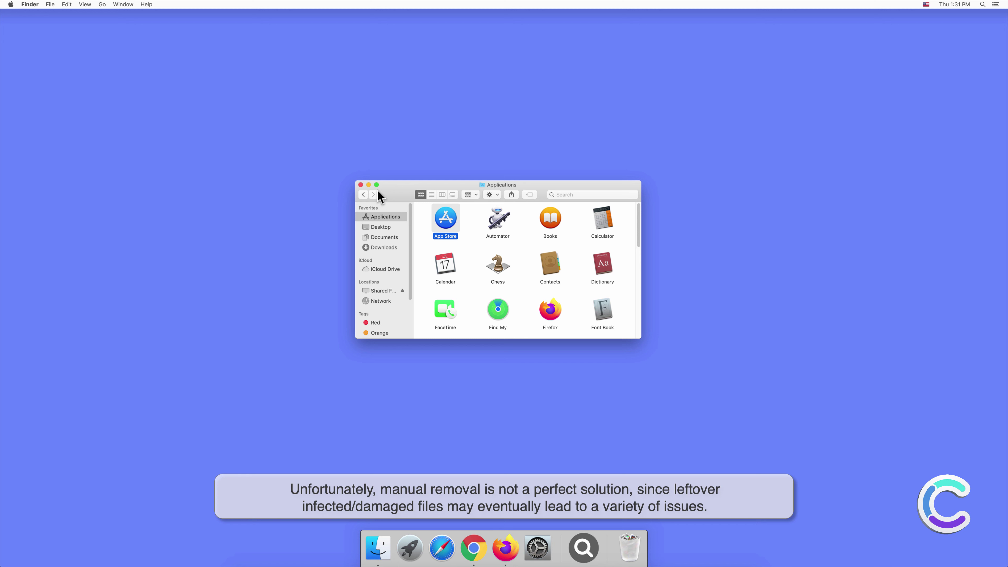
click(360, 185)
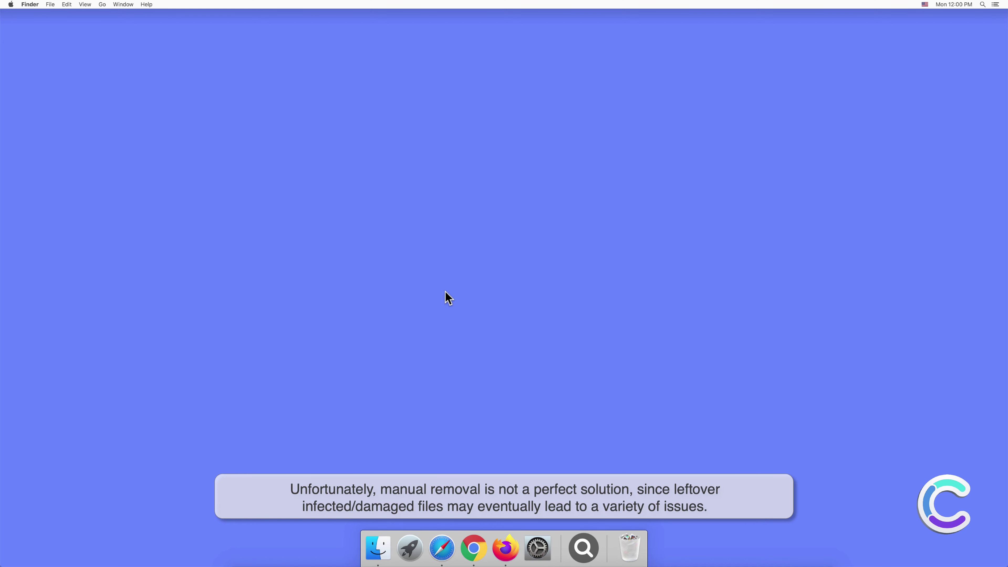
click(538, 546)
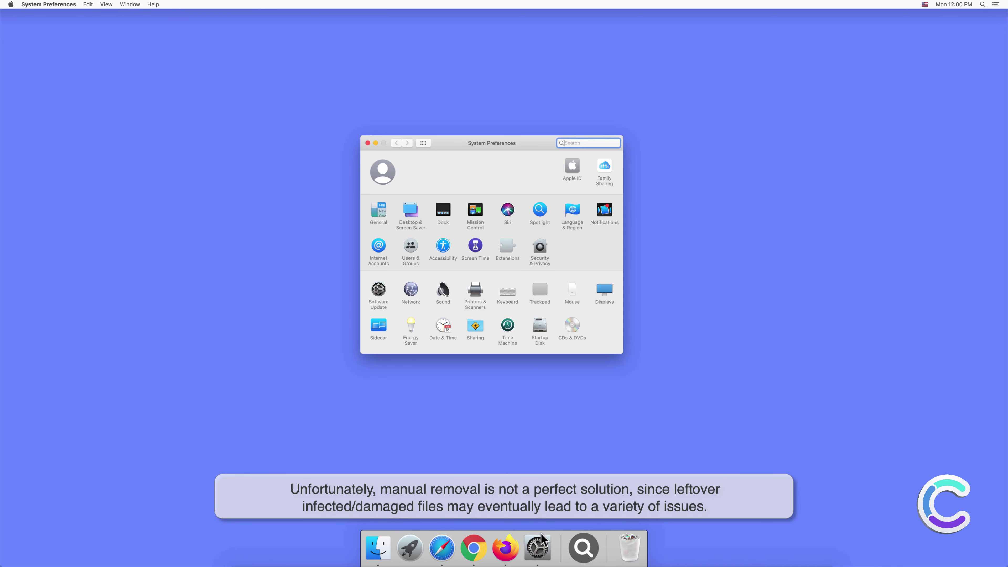
click(410, 247)
click(541, 162)
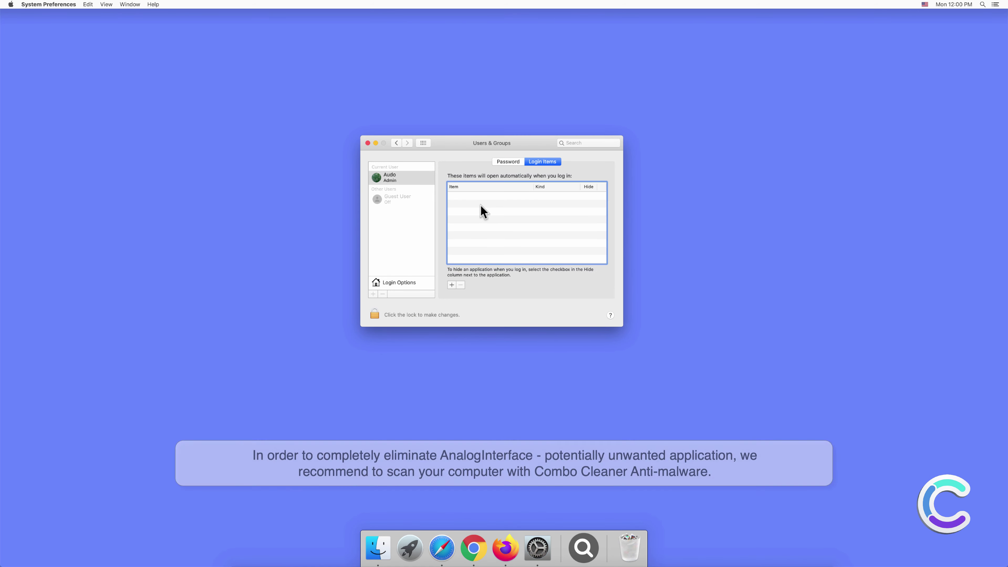
Close the user accounts settings and remove the magnifying-glass app from the Dock.
click(368, 142)
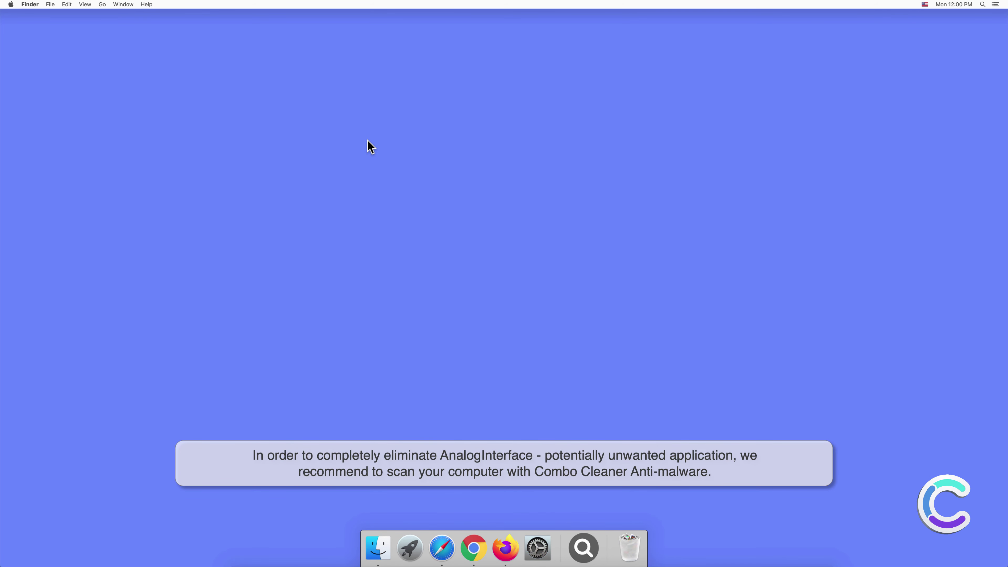
right_click(582, 536)
mouse_move(605, 498)
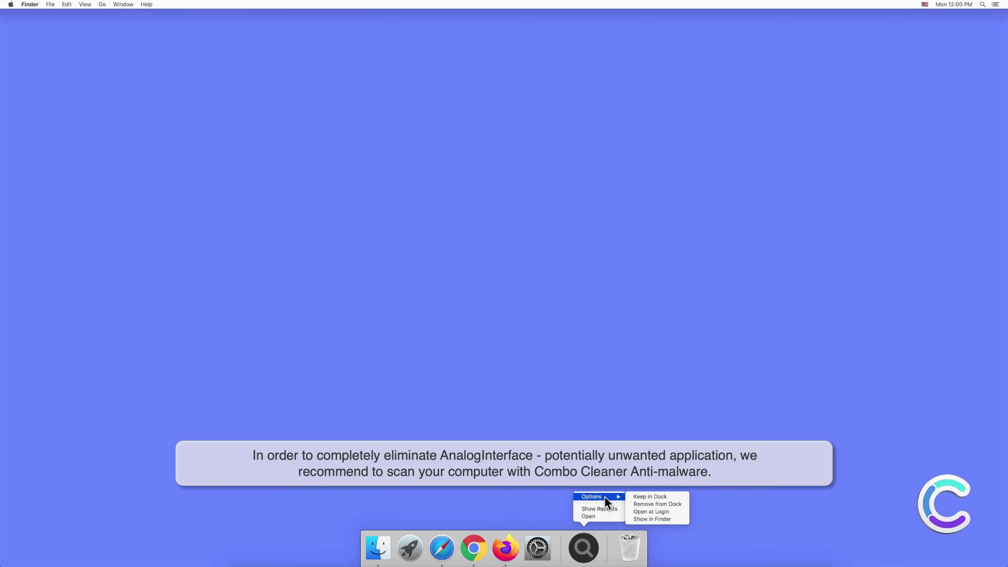
click(637, 504)
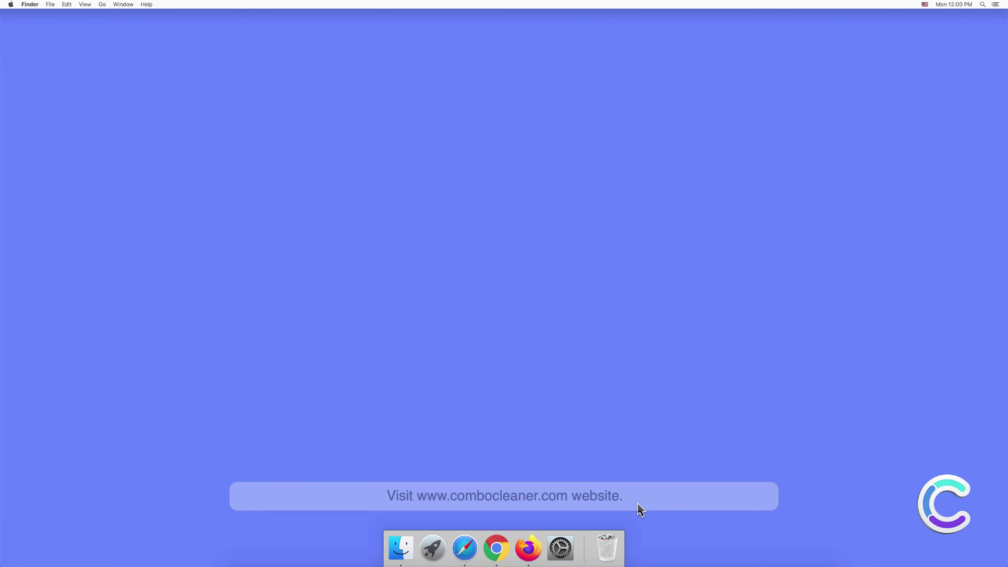
click(464, 548)
text(www.combocleaner)
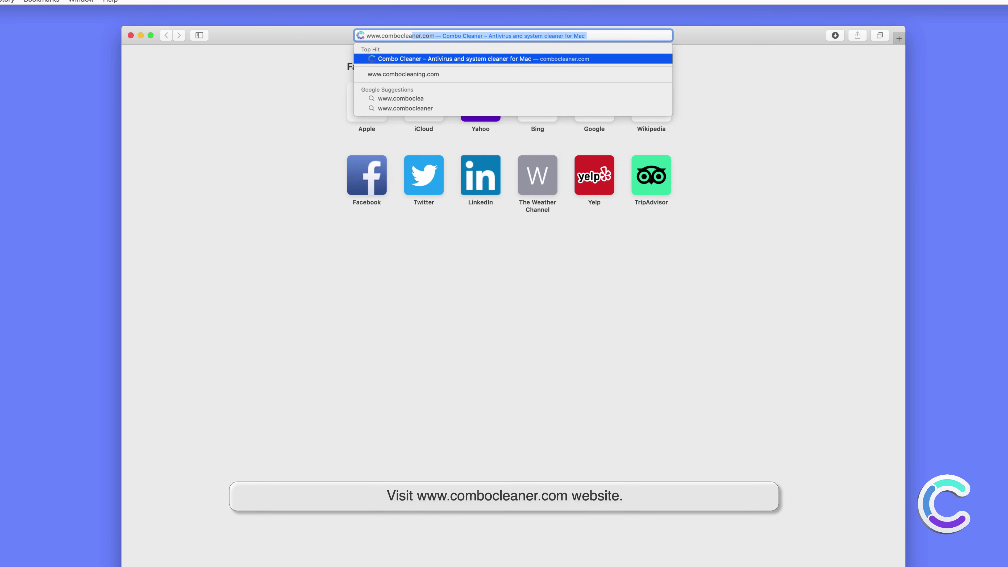
text(.com)
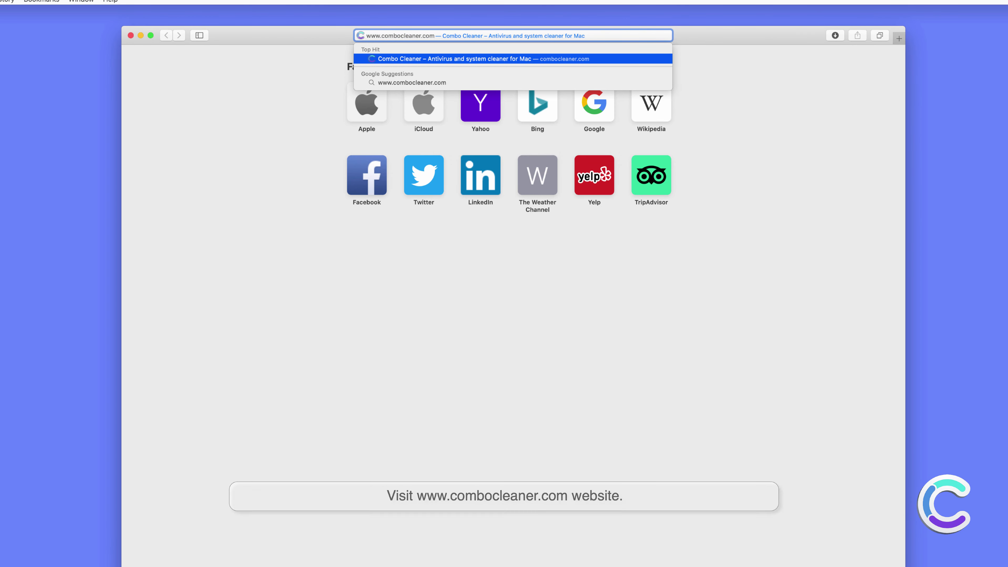
key(Return)
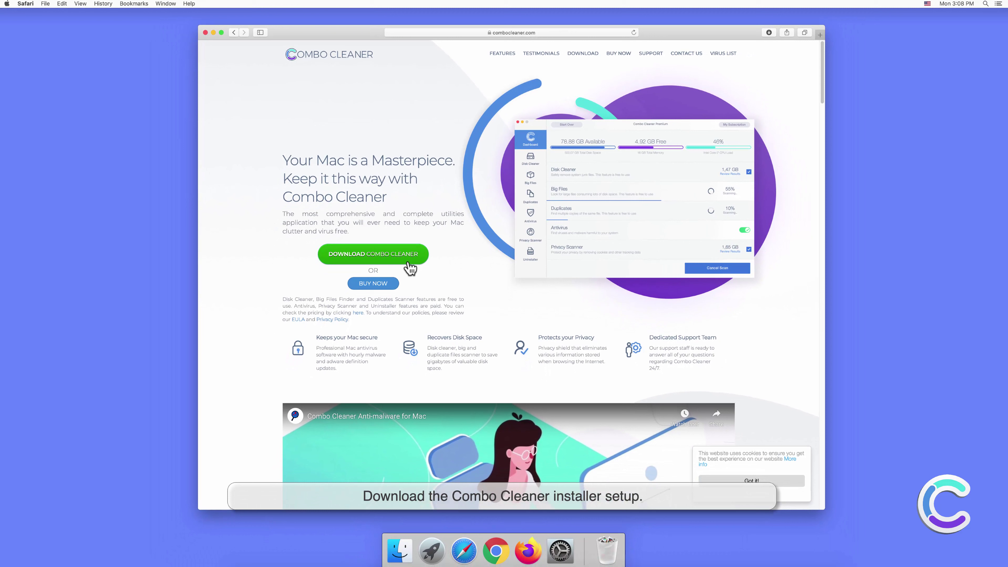
click(421, 259)
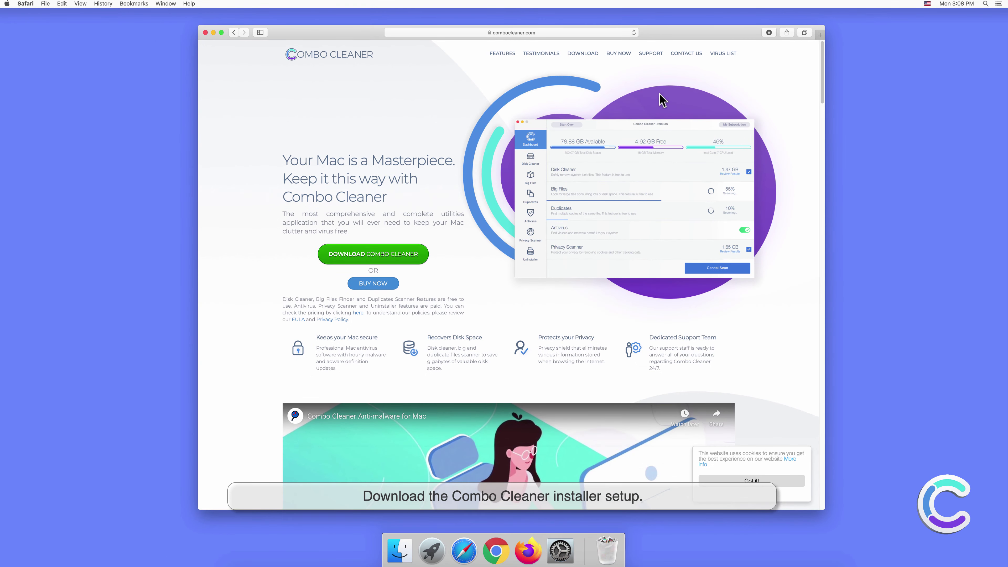
click(767, 34)
double_click(761, 64)
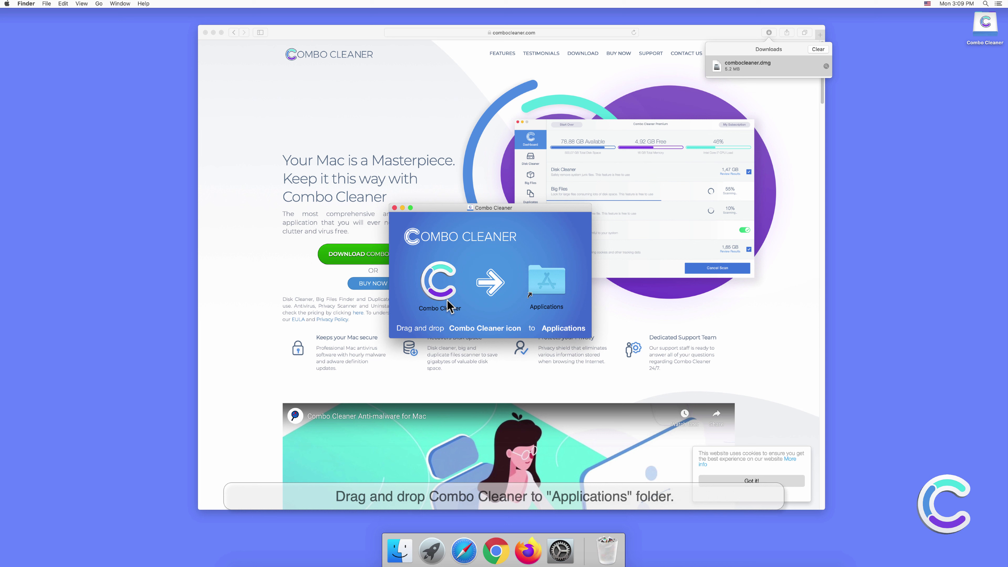
Drag Combo Cleaner into Applications, then close the installer and Safari windows.
drag(447, 302, 541, 289)
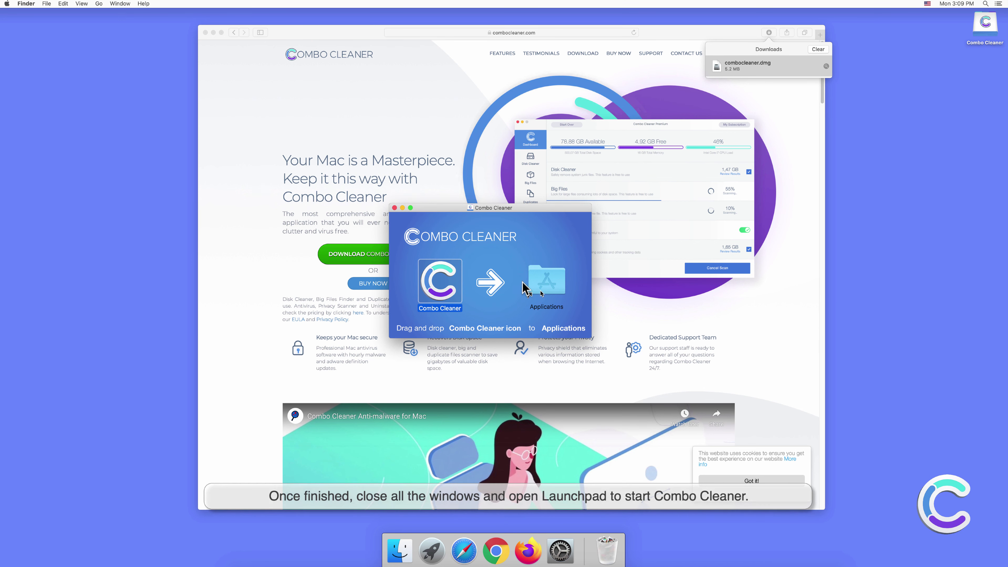
click(394, 208)
click(214, 49)
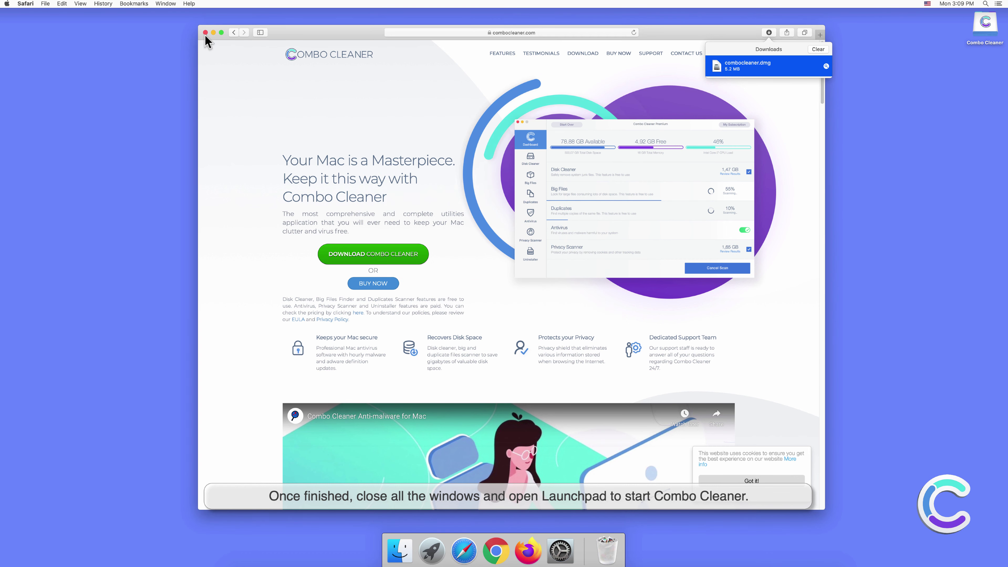
click(205, 33)
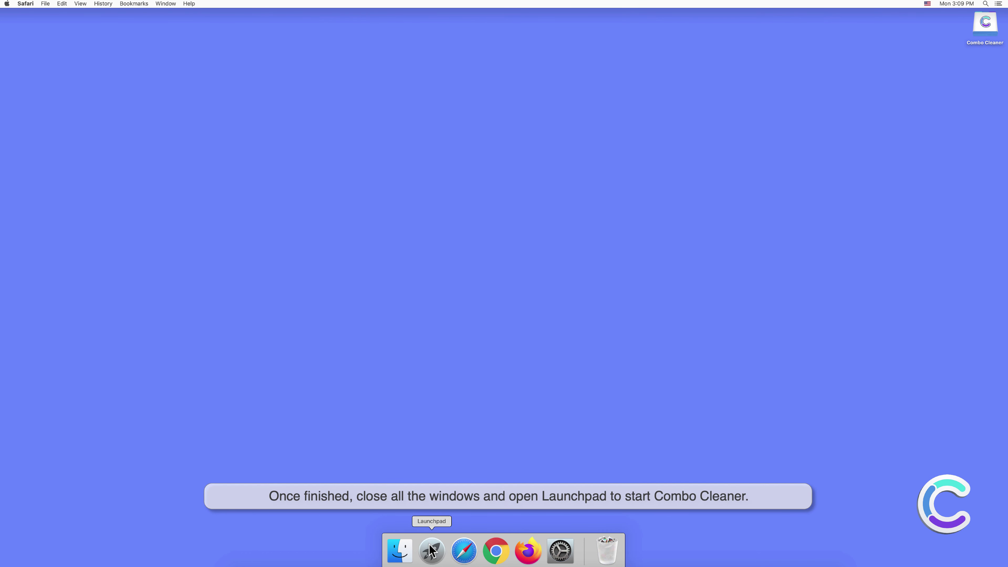
Start Combo Cleaner from Launchpad, allowing it past the downloaded-from-Internet warning.
click(432, 552)
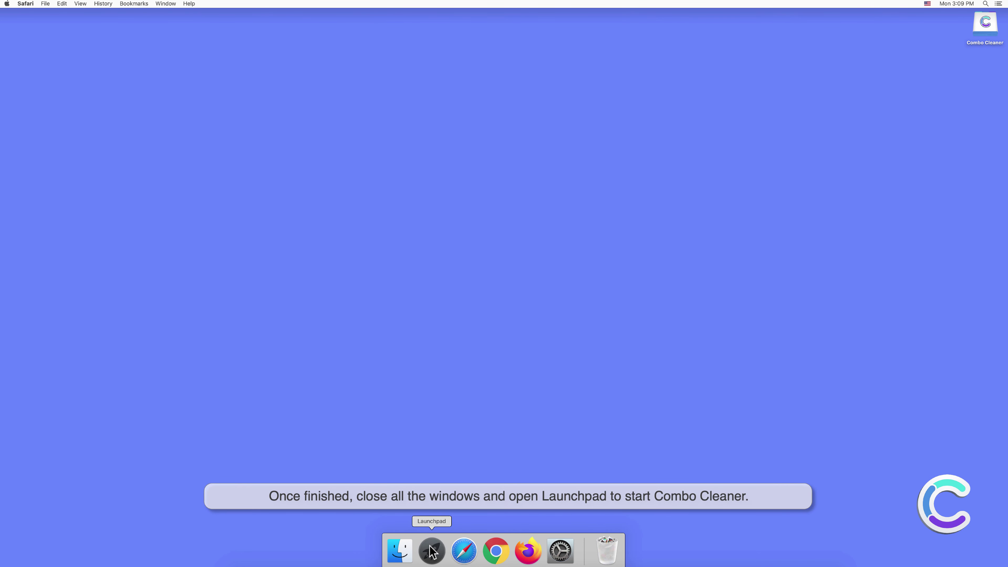
click(558, 207)
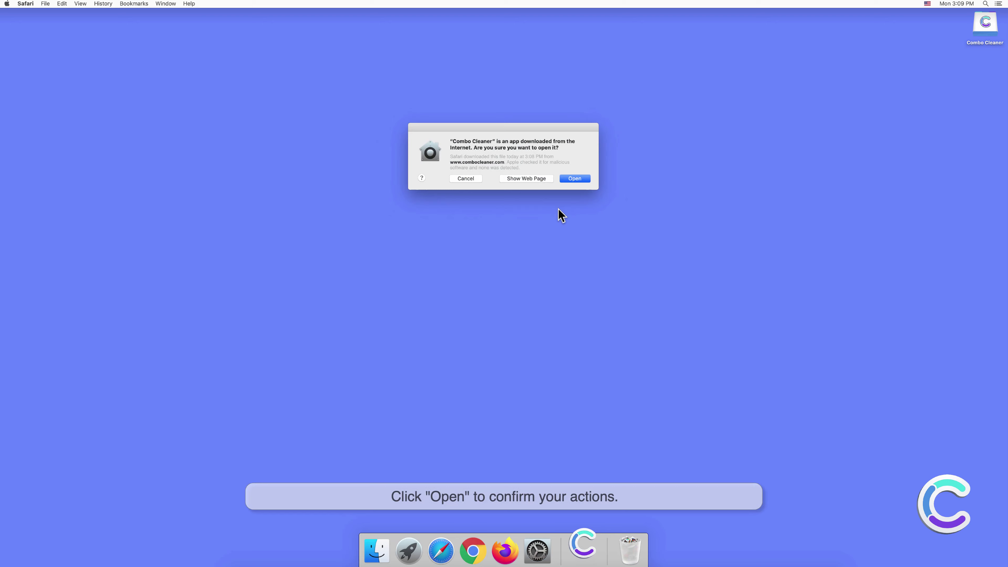
click(579, 178)
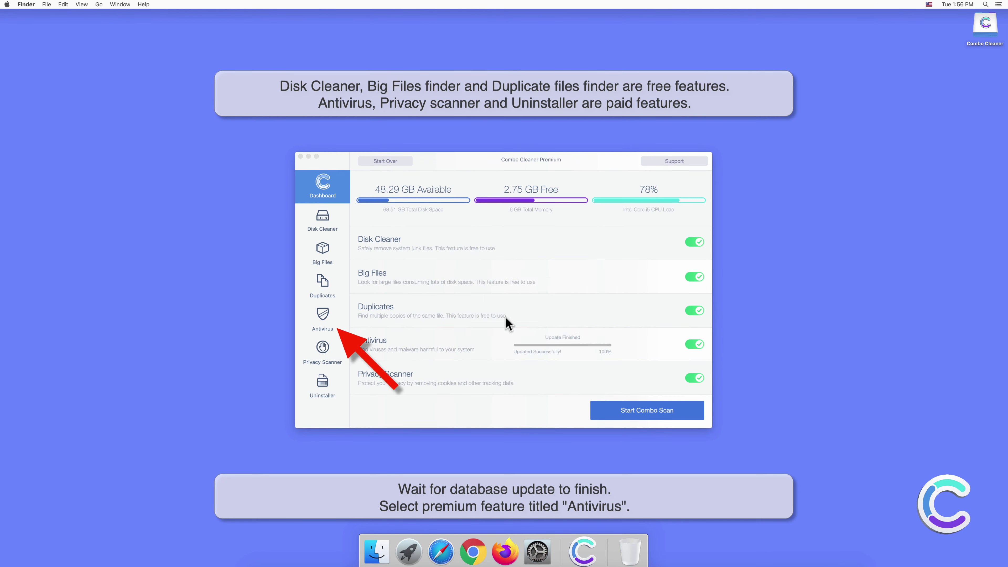
Run a Full Scan from Combo Cleaner's Antivirus page.
click(325, 316)
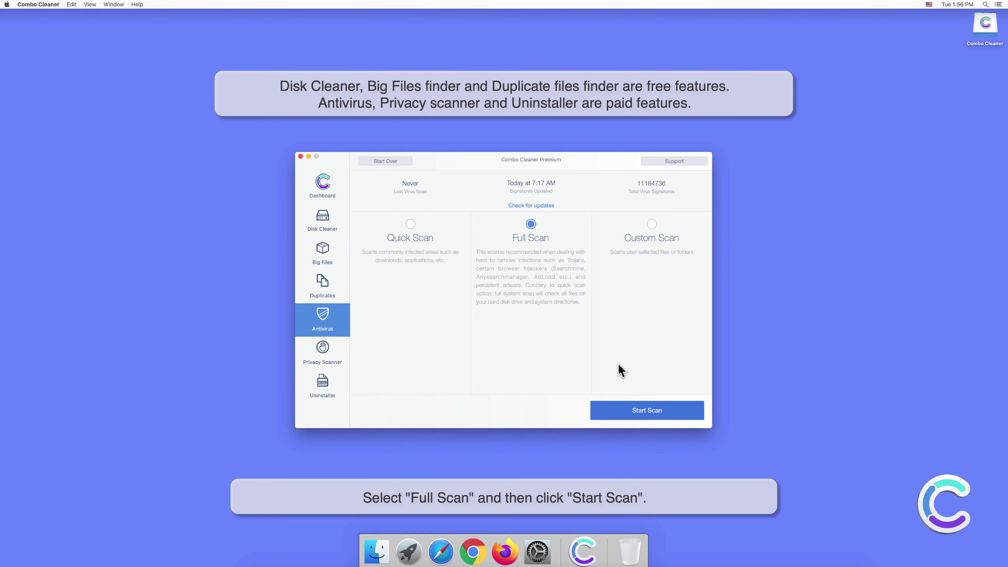
click(650, 411)
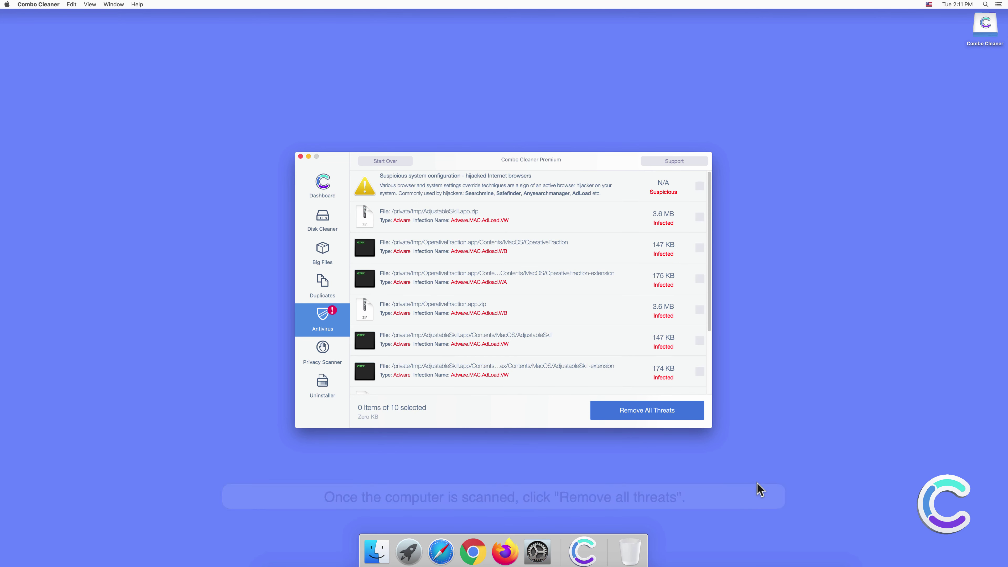
Remove all detected threats, authenticating with the admin password, and accept the restart.
click(655, 413)
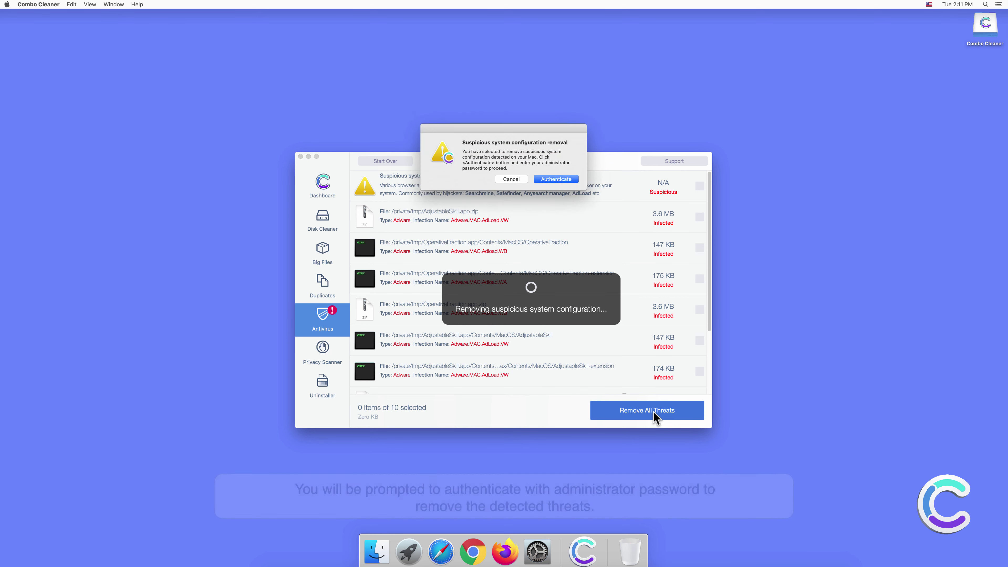
click(558, 179)
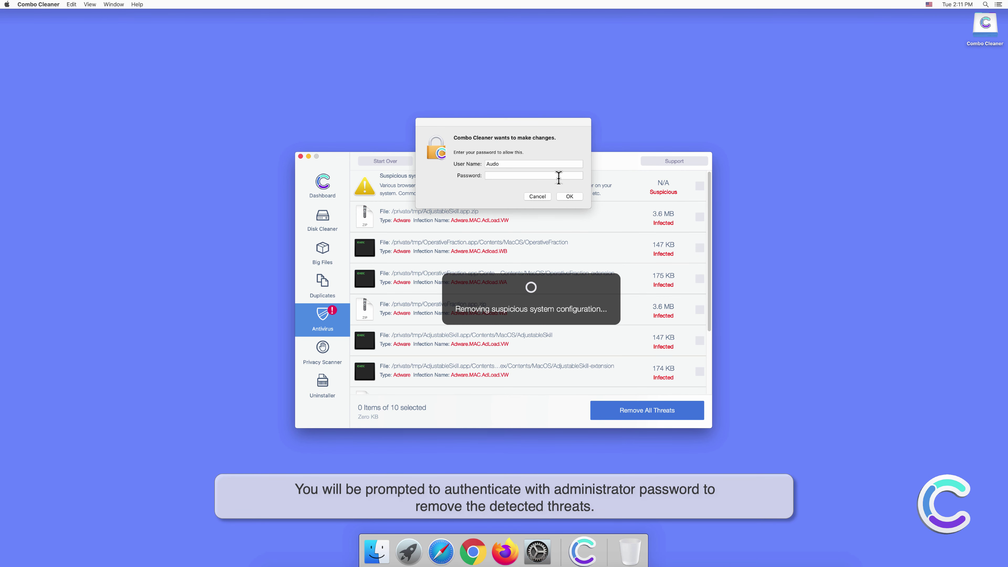
text(•••)
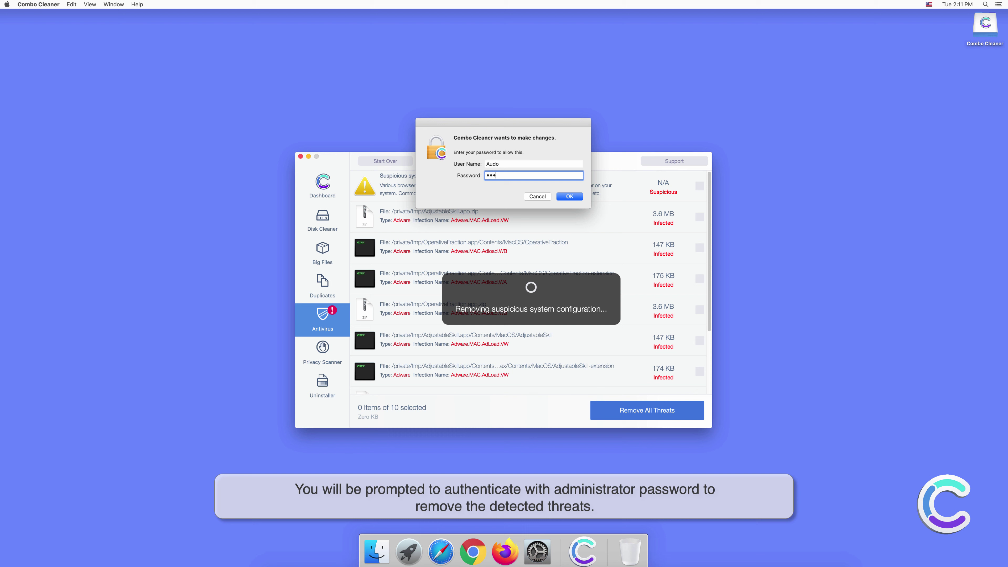
text(•••)
click(565, 195)
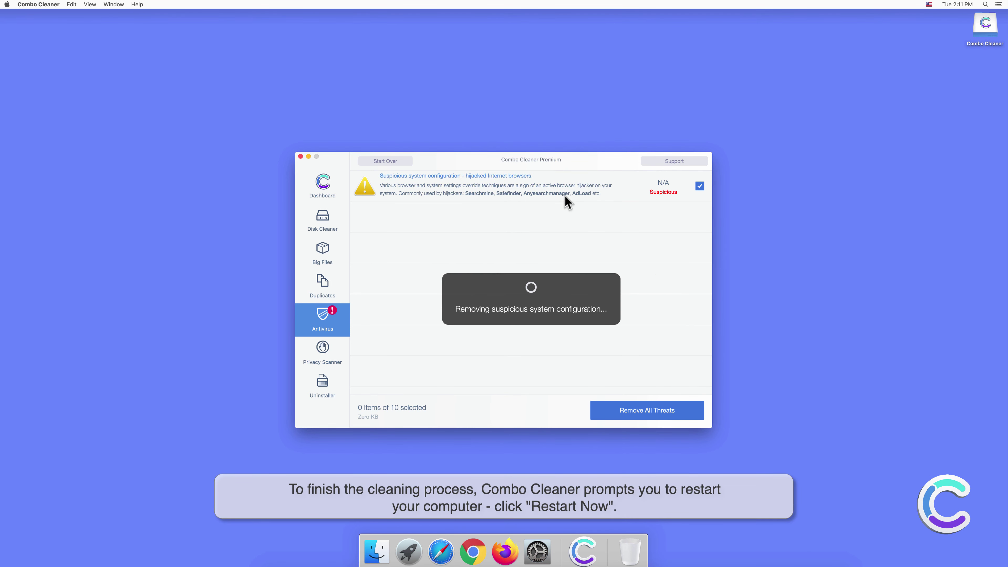
click(556, 176)
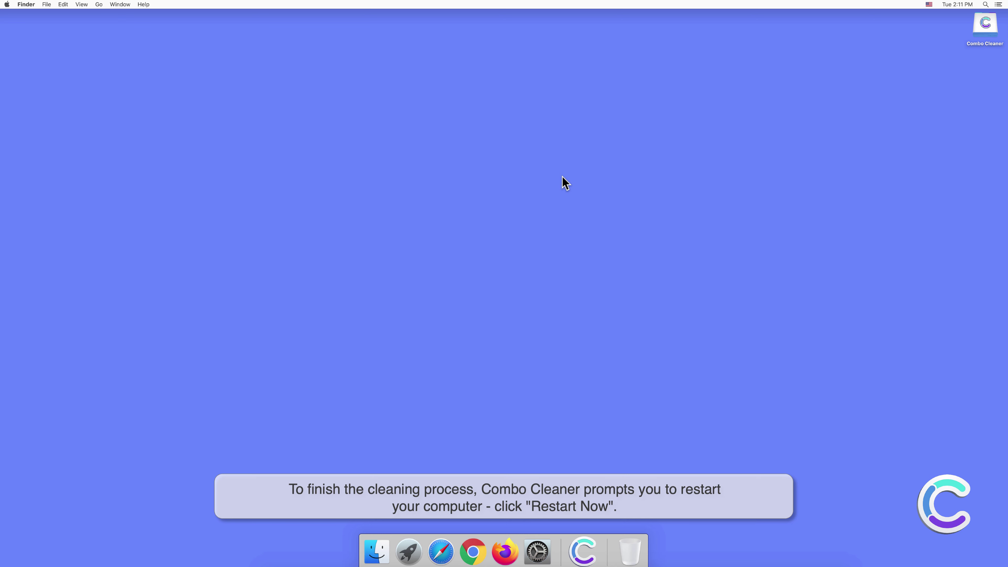